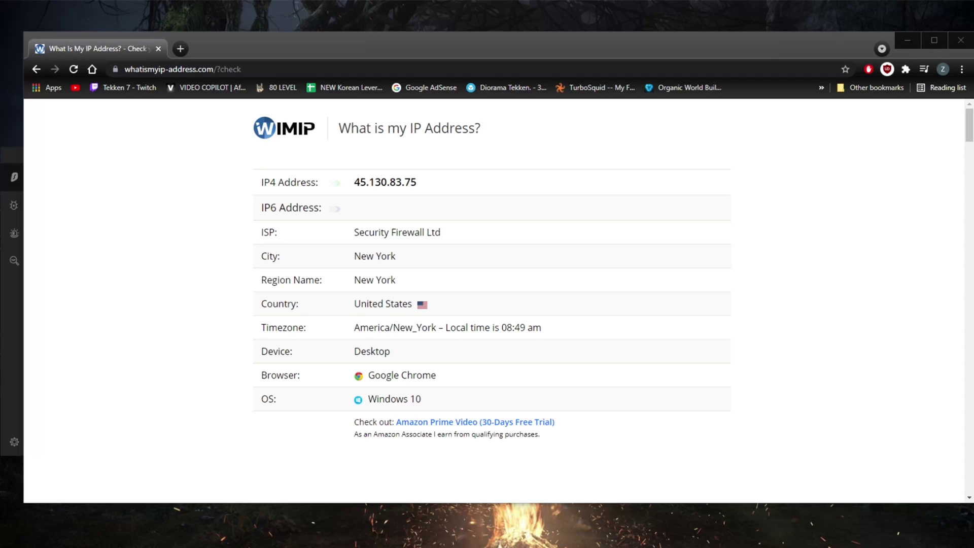
- Bring Chrome's whatismyip-address.com page to the front, showing 45.130.83.75 in New York
click(665, 187)
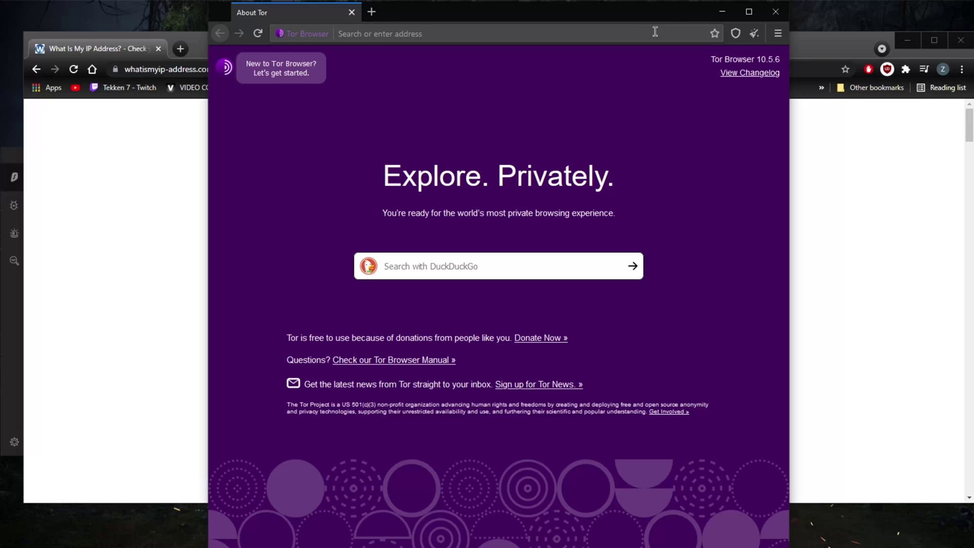
- Close Tor Browser and launch Command Prompt as administrator from Windows search
click(776, 11)
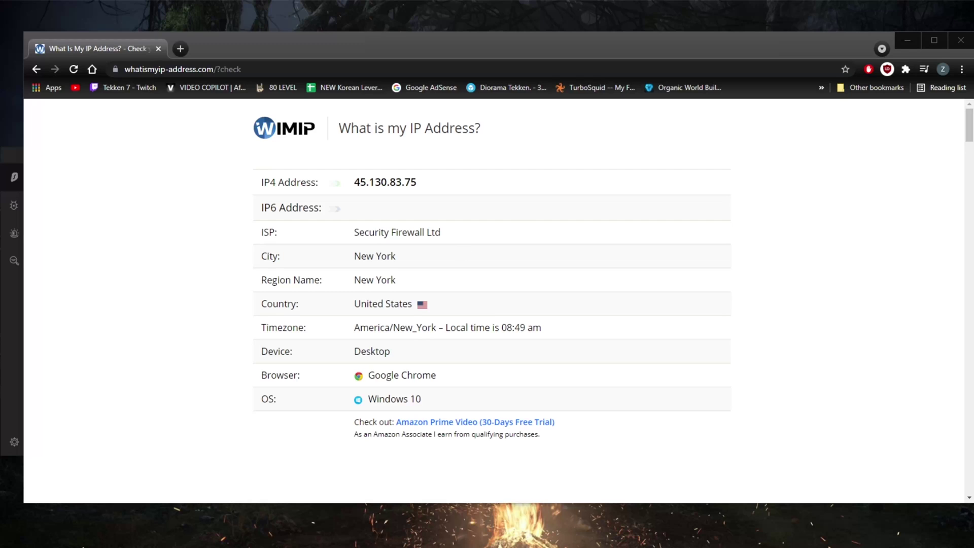
key(super+s)
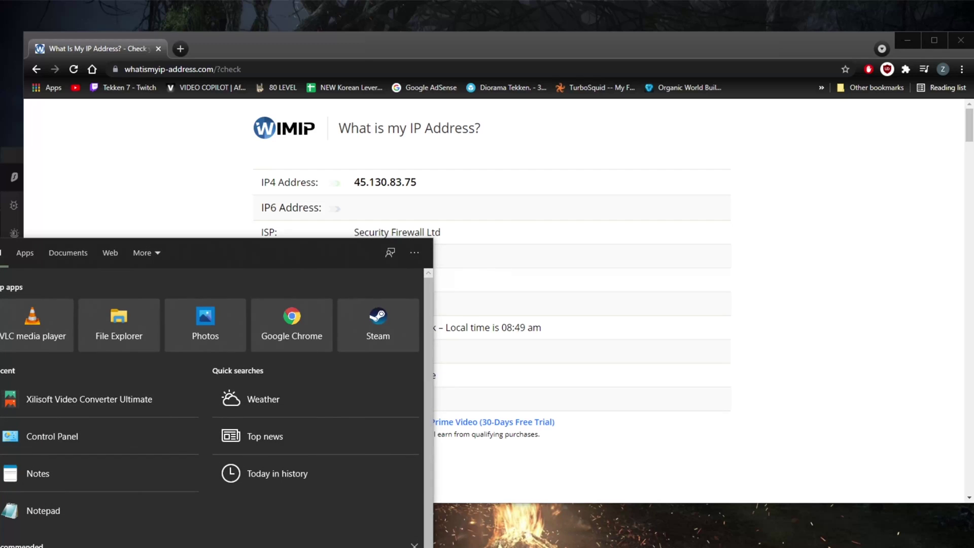
text(cmd)
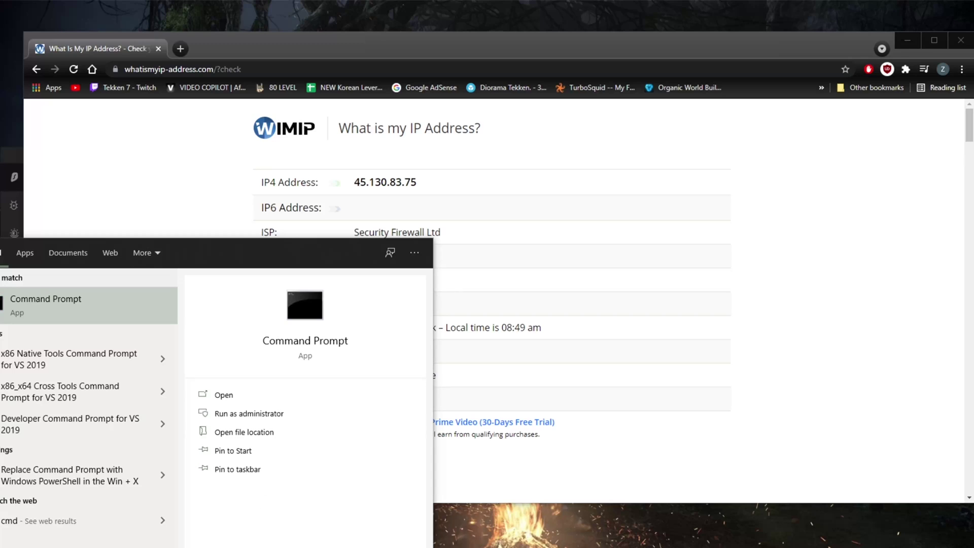
right_click(25, 305)
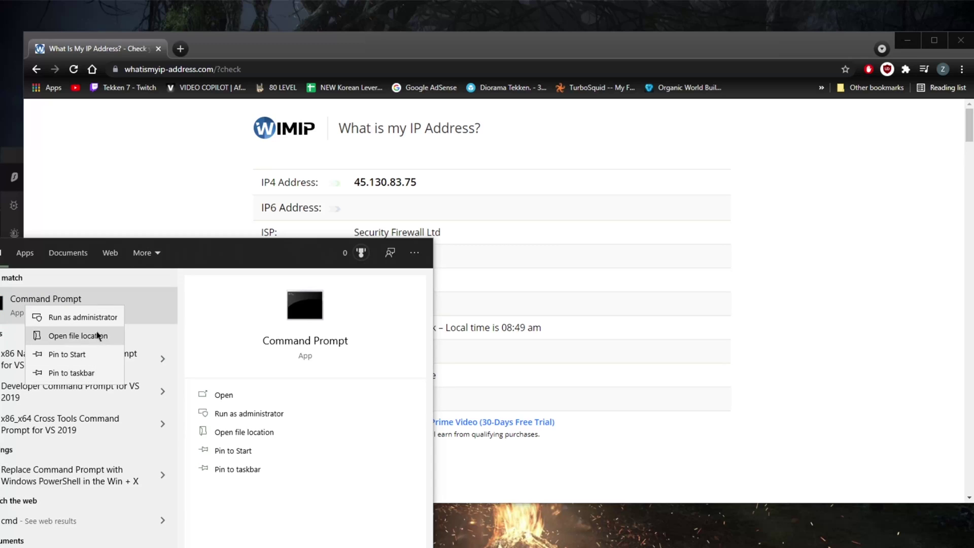
click(86, 319)
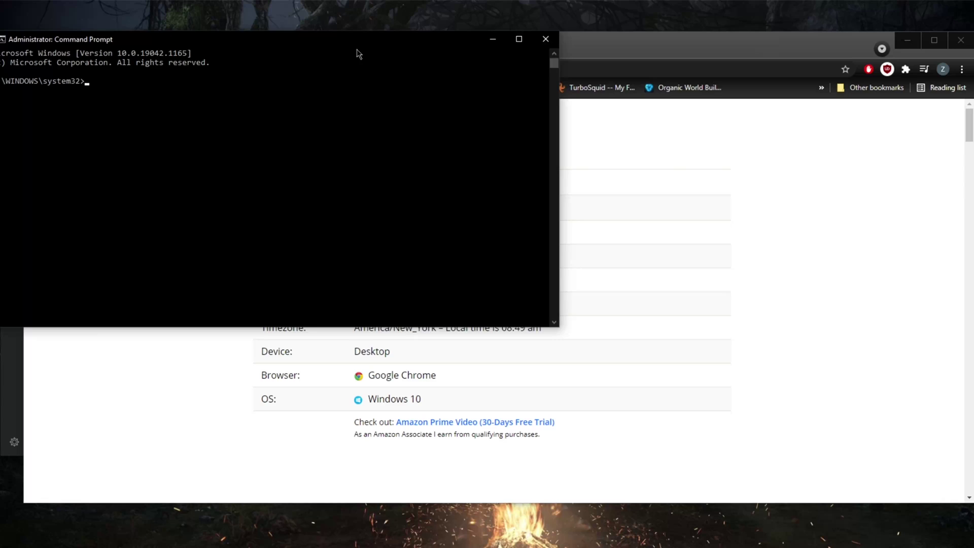
- Run ipconfig/release, then ipconfig/renew, giving Ethernet the IPv4 address 192.168.0.102
text(ip)
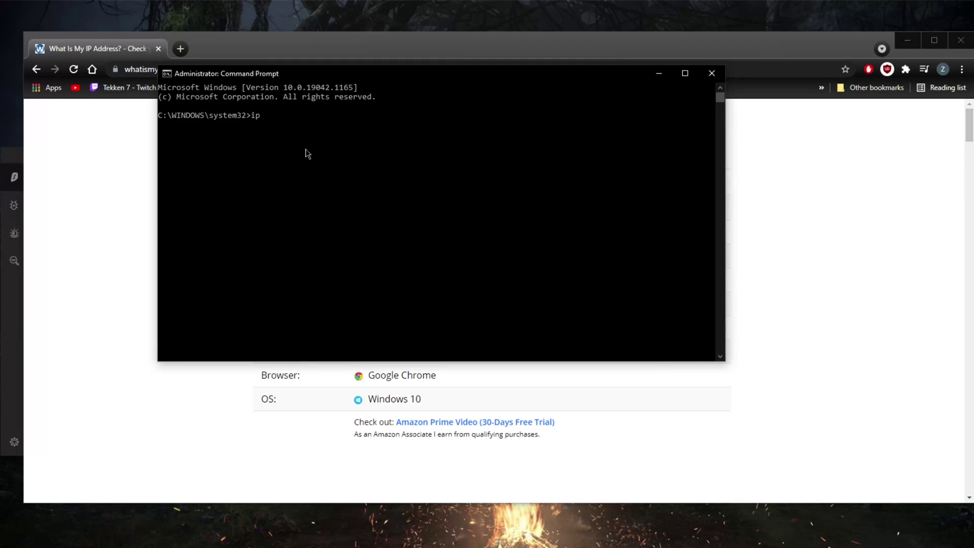
text(con)
text(fig/release)
key(Return)
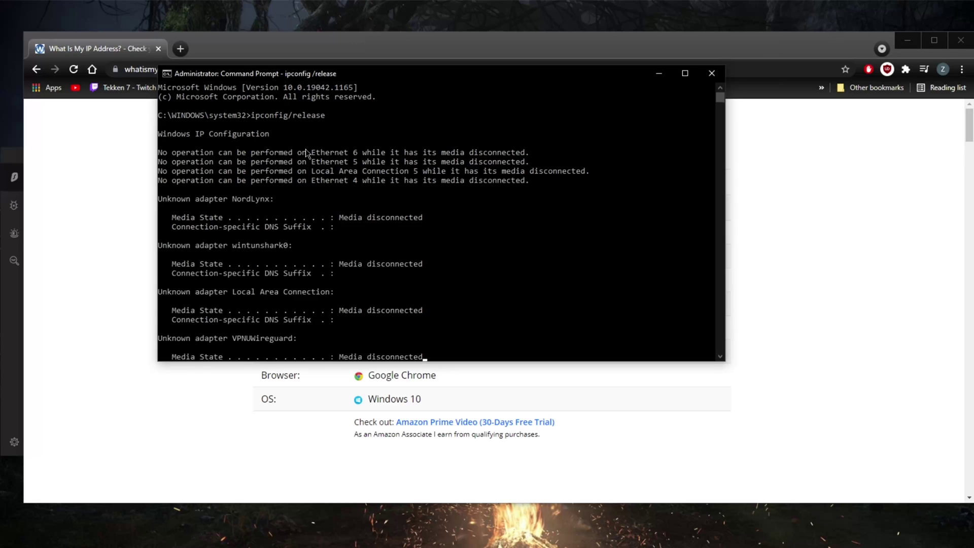
text(ip)
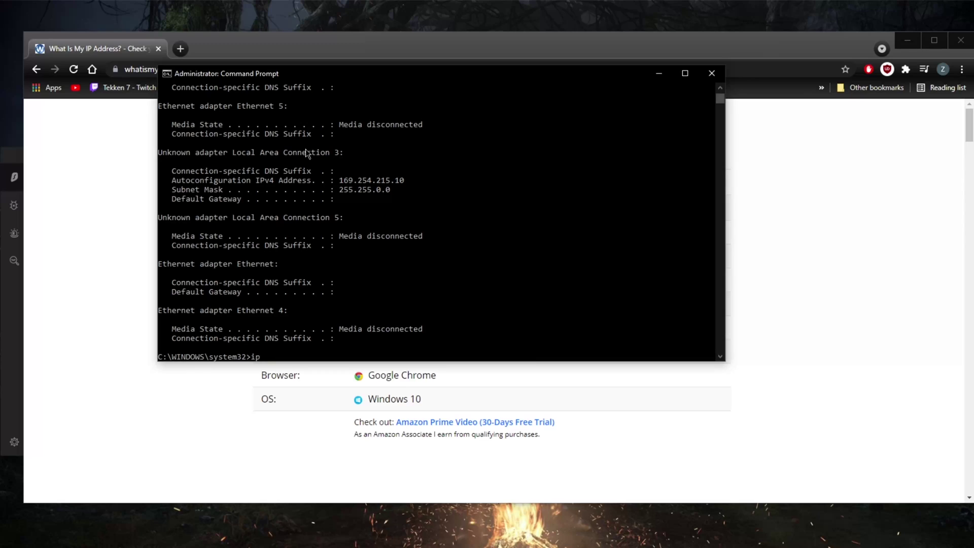
text(config/renew)
key(Return)
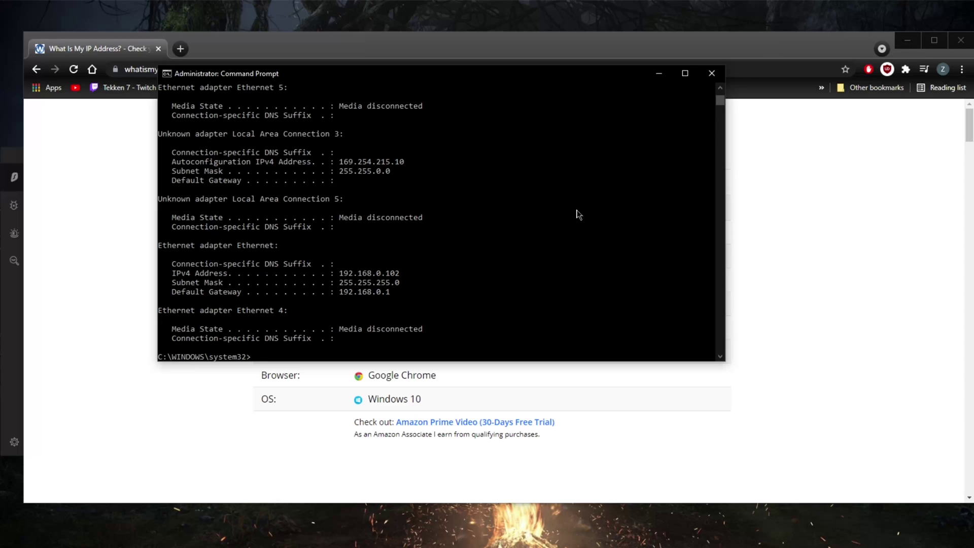
- Close Command Prompt and narrow Chrome to reveal ExpressVPN connected to USA - New York
click(659, 73)
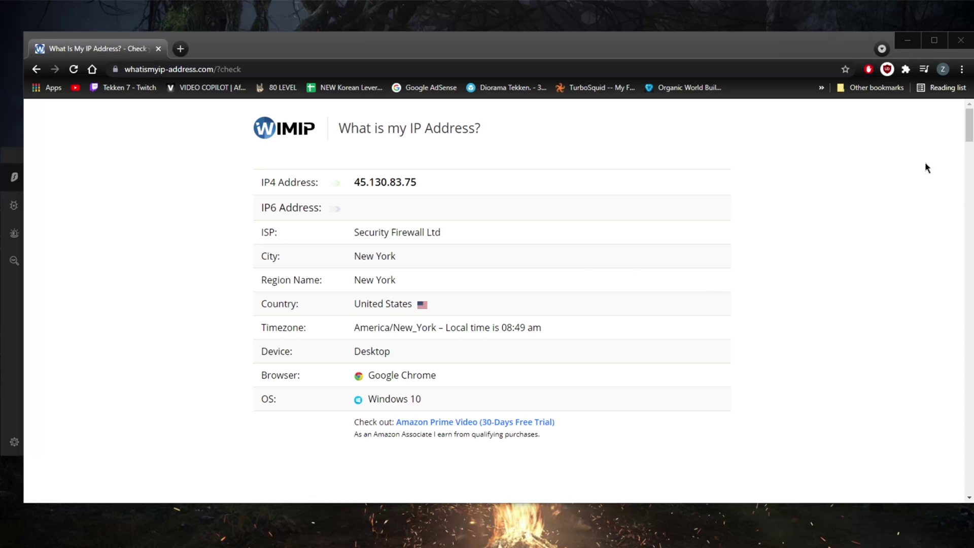
drag(968, 141, 762, 146)
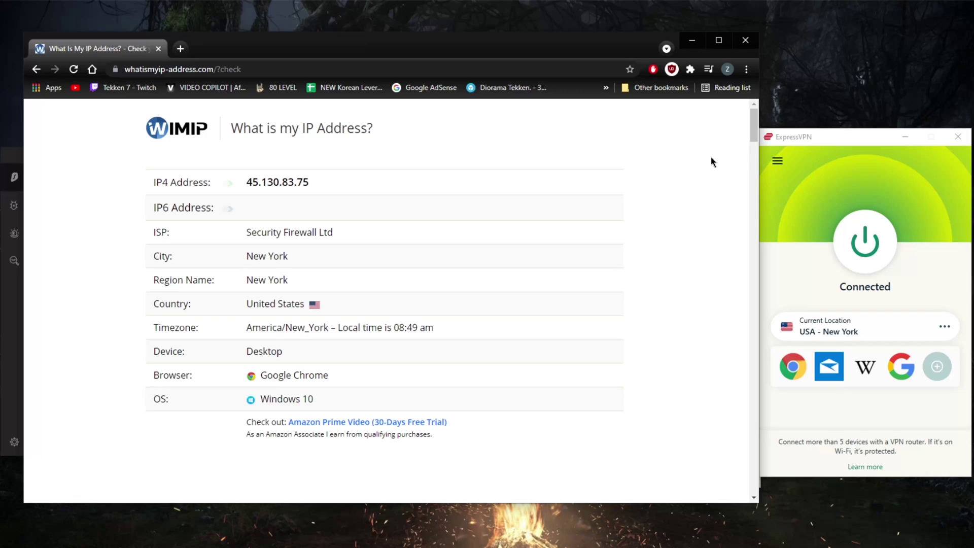
- Arrange ExpressVPN beside Chrome, keeping it connected to USA - New York
click(795, 144)
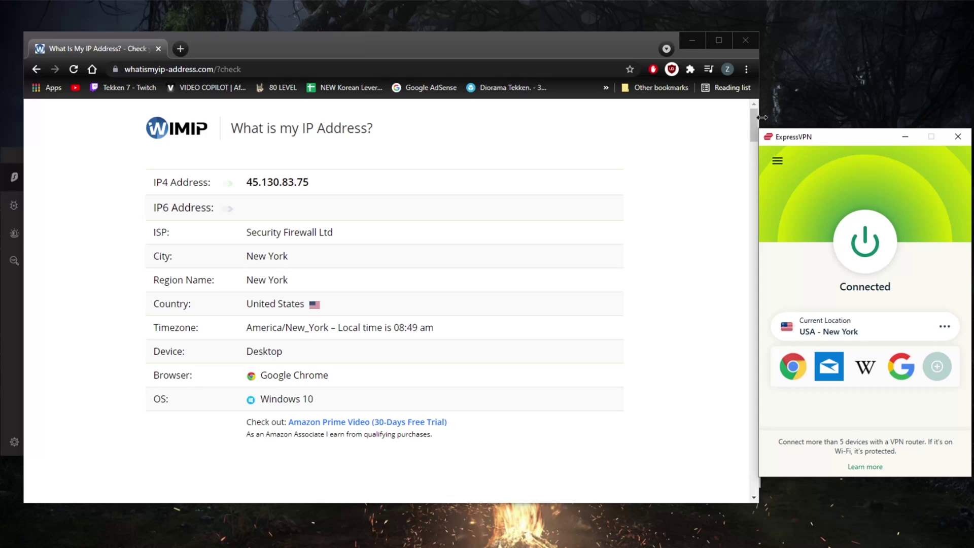
drag(762, 117, 759, 117)
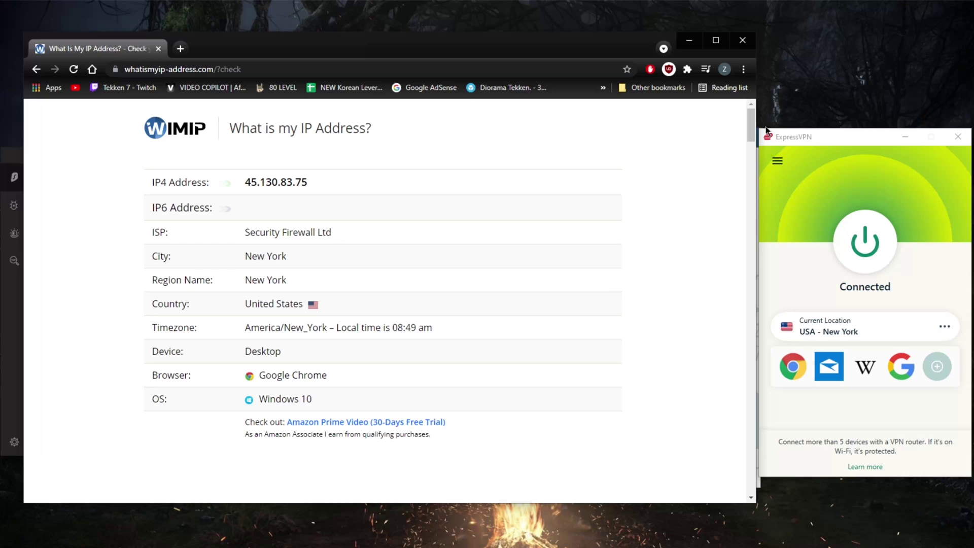
click(777, 140)
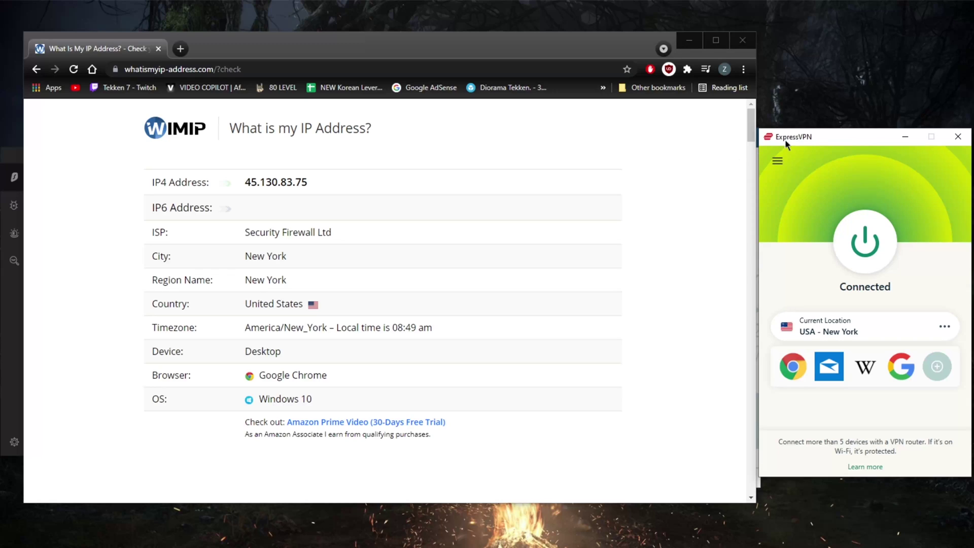
click(760, 124)
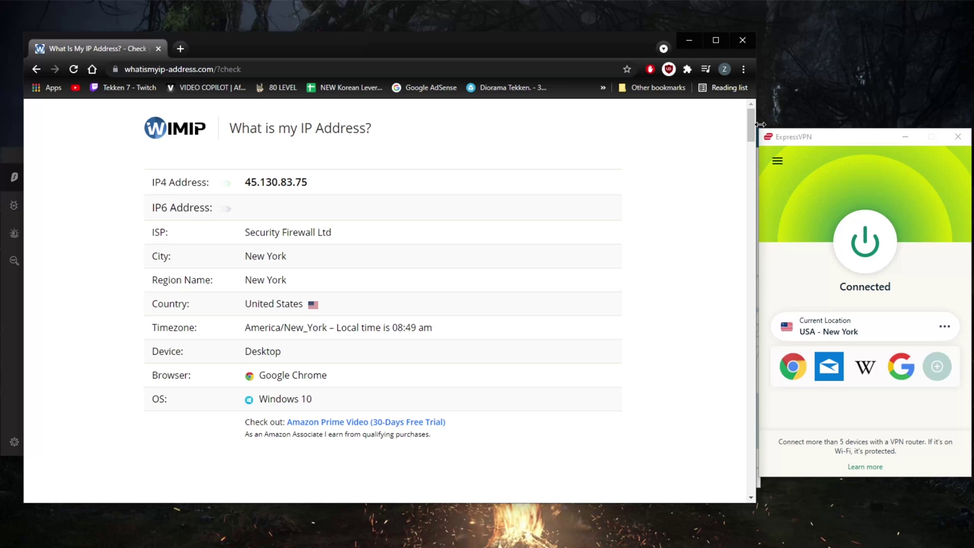
drag(760, 125, 762, 124)
click(820, 149)
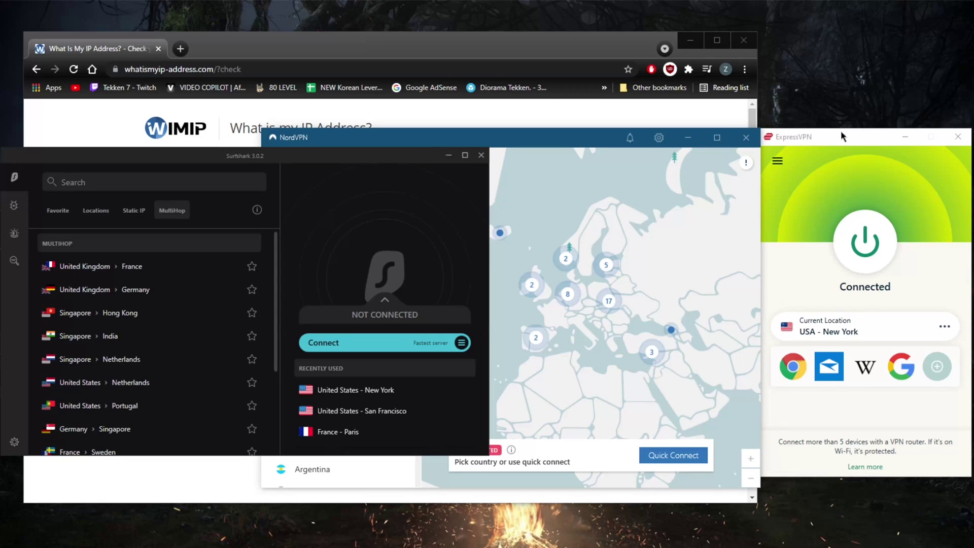
- Browse the Surfshark and NordVPN server lists, then shrink the Surfshark window
click(91, 214)
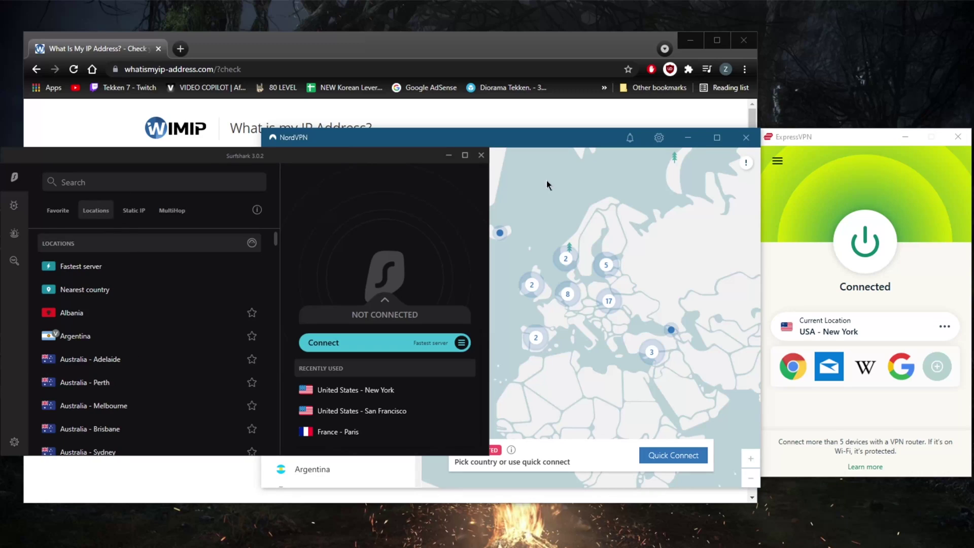
click(812, 144)
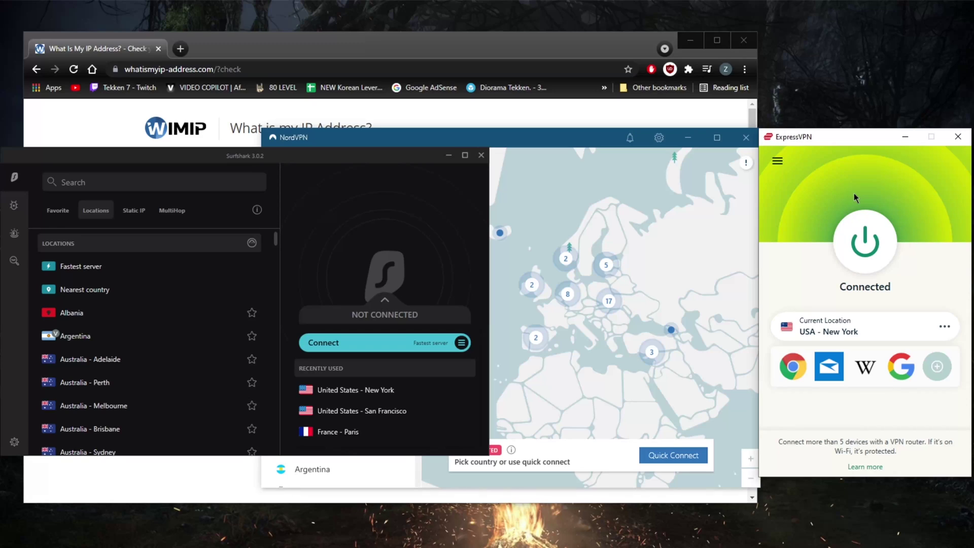
click(528, 147)
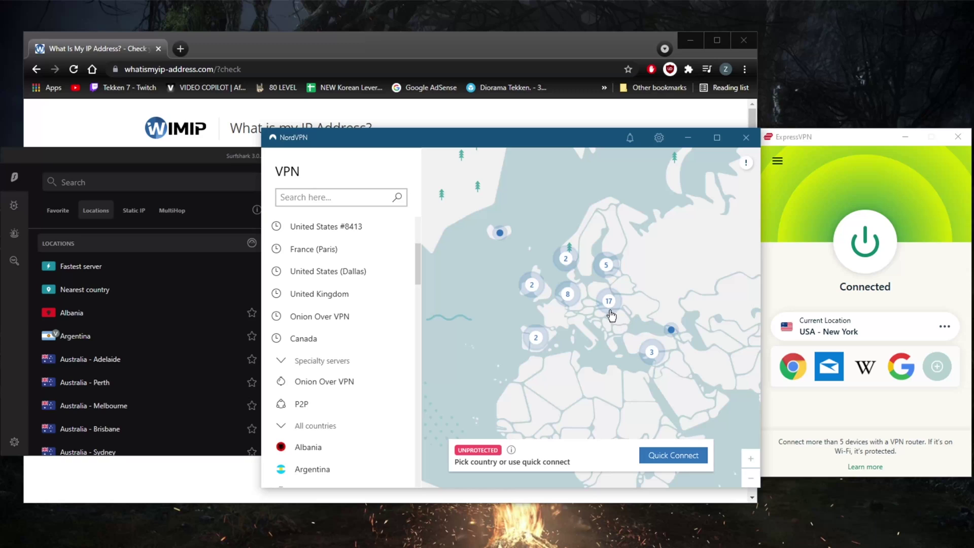
click(250, 161)
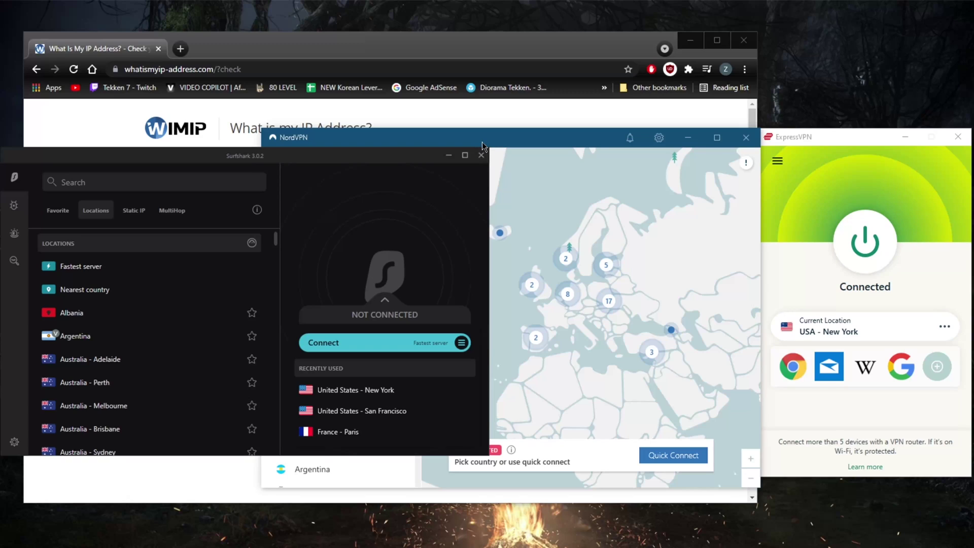
click(538, 170)
click(820, 148)
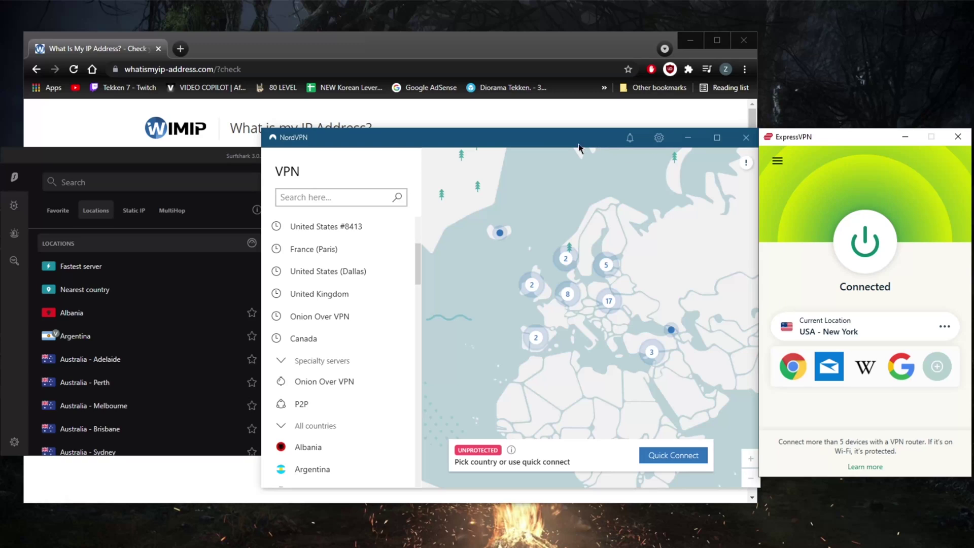
click(436, 146)
click(202, 156)
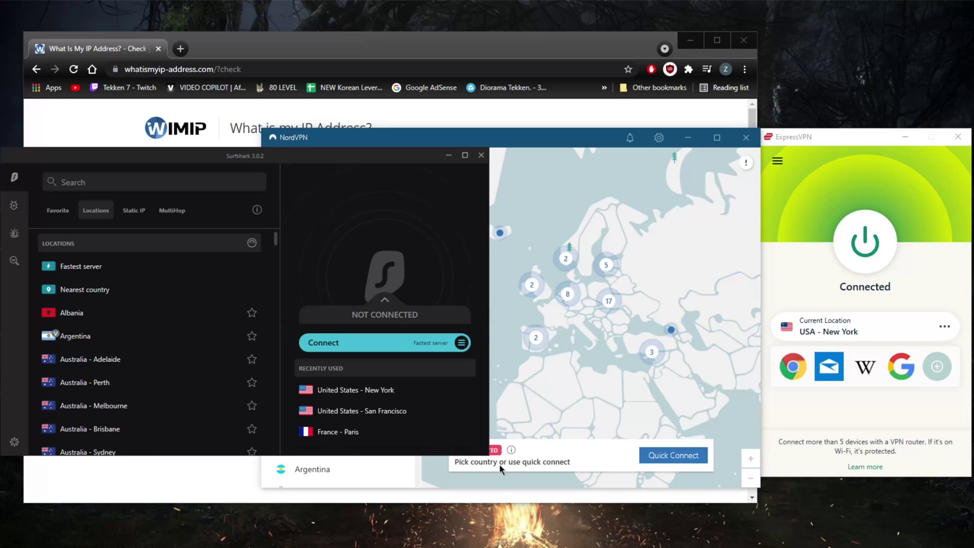
drag(488, 455, 445, 436)
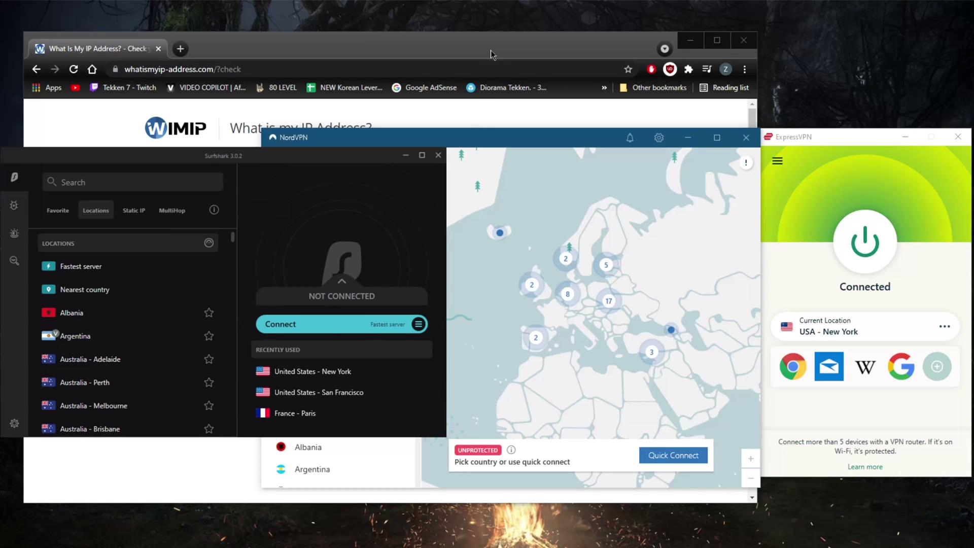
- Disconnect ExpressVPN, browse its Americas and Canada locations, and return to Chrome's IP page
click(857, 242)
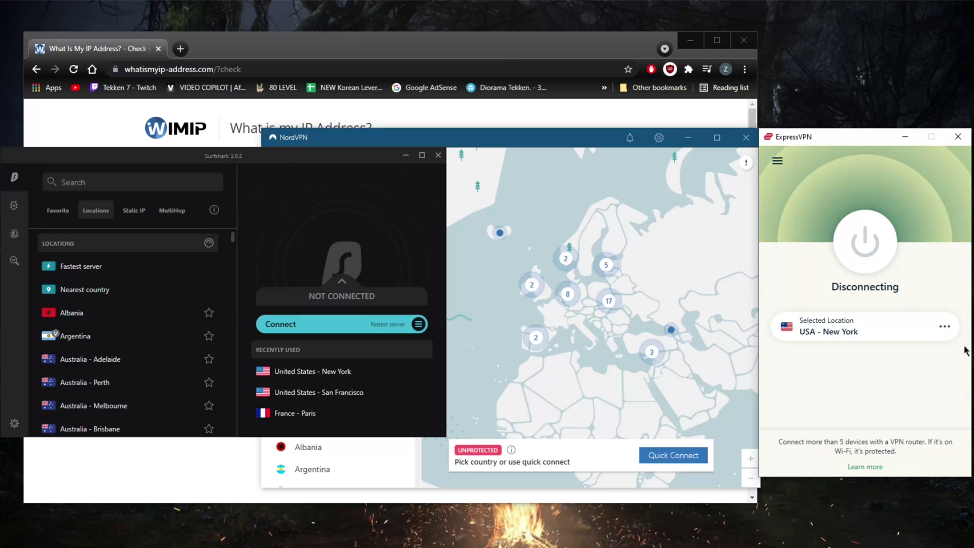
click(777, 161)
click(813, 182)
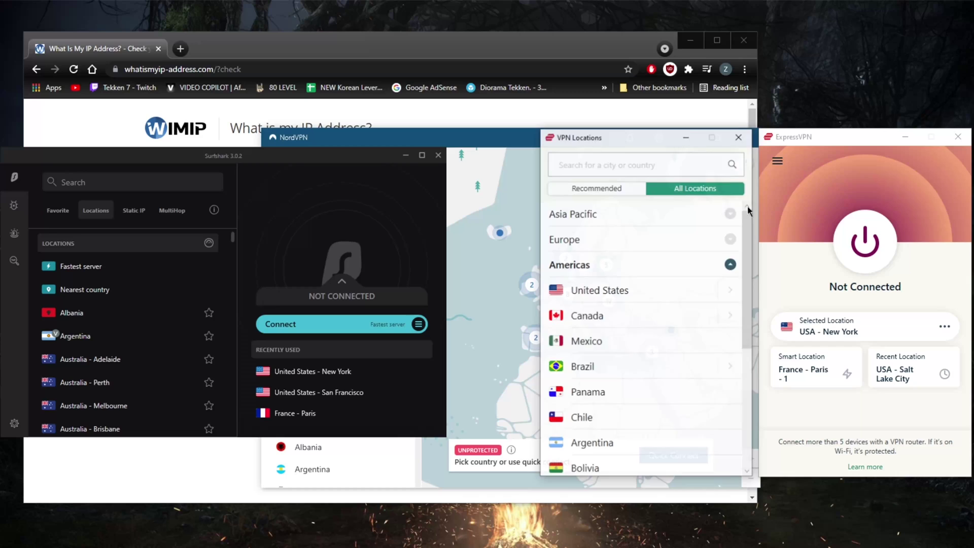
scroll(631, 355, down, 3)
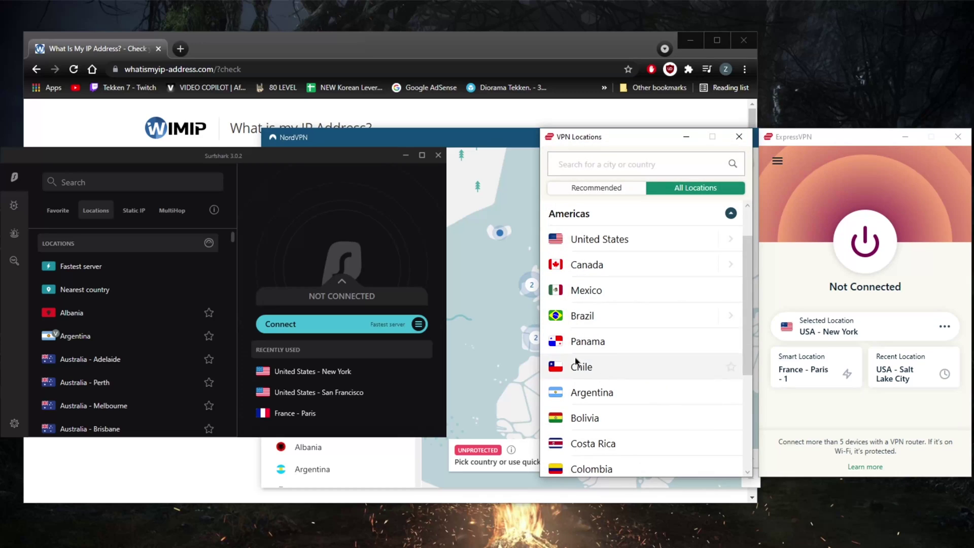
click(729, 265)
click(555, 164)
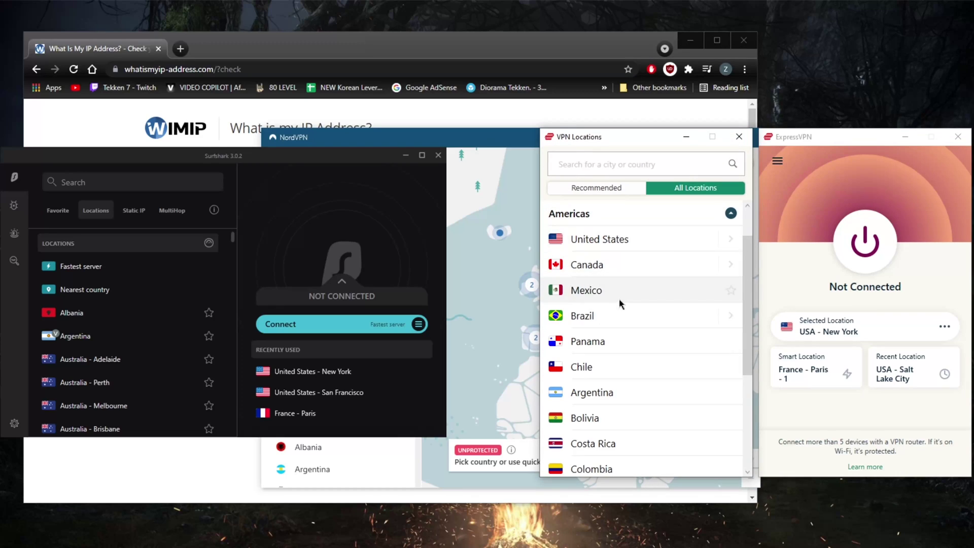
scroll(639, 324, down, 3)
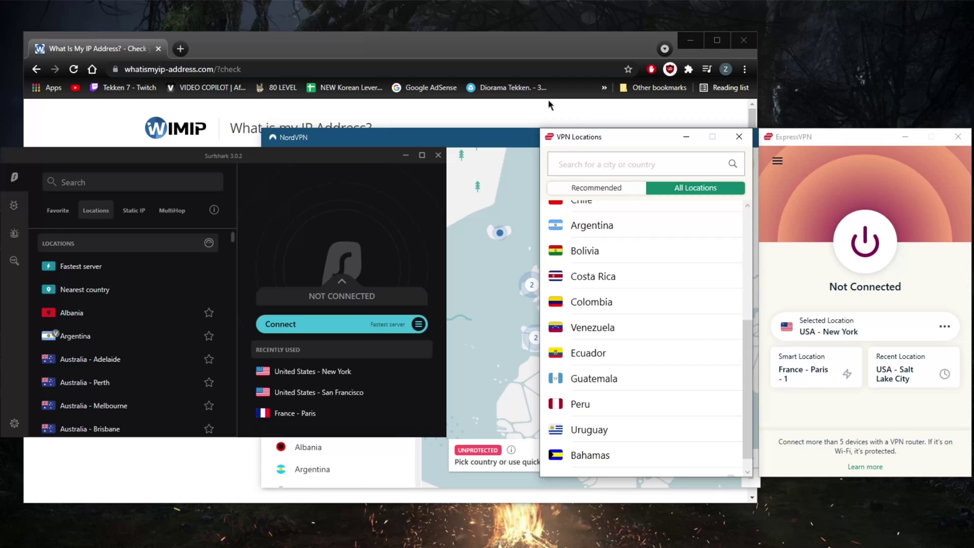
click(493, 45)
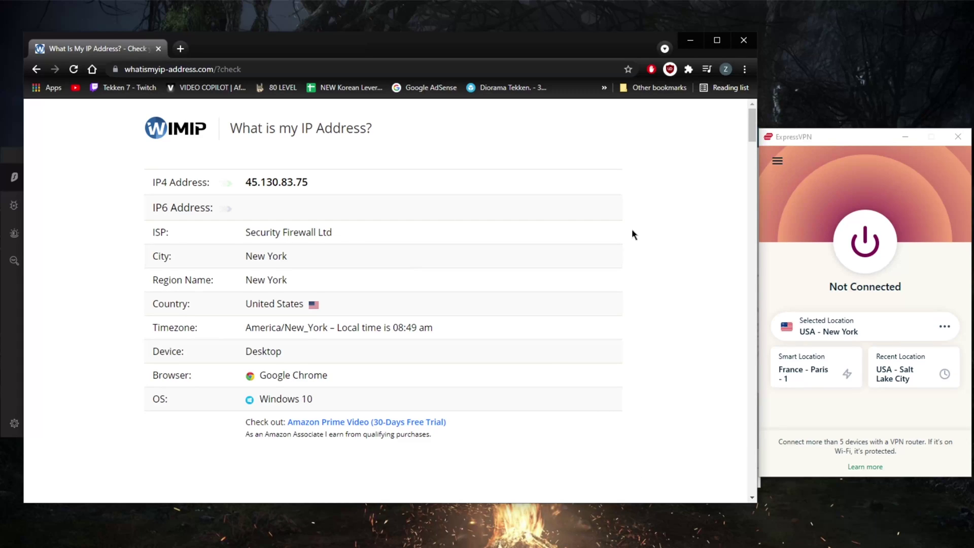
- Connect NordVPN to Poland #169 via the Poland pin on its map
key(alt+Tab)
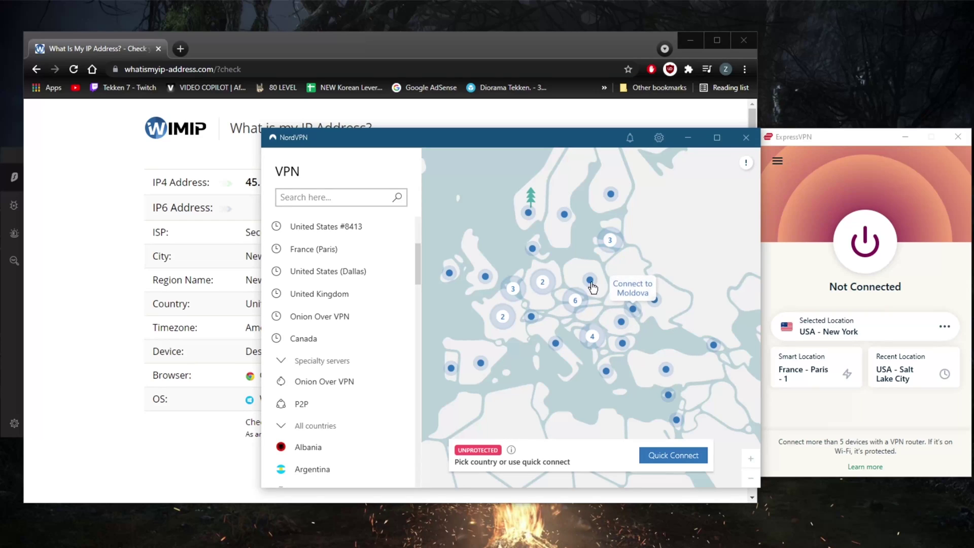
click(593, 285)
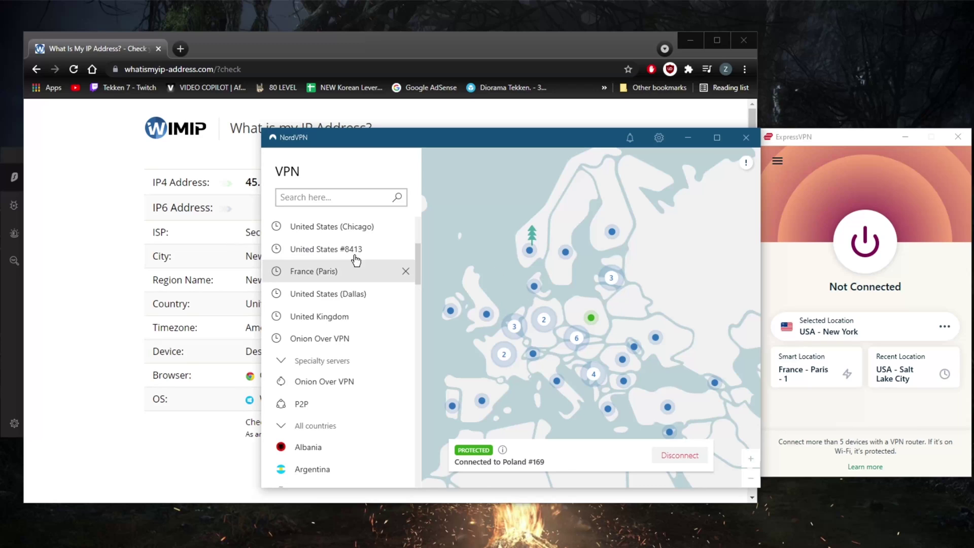
- Reload the IP-check page to confirm 37.120.211.150 in Warsaw, Poland
click(168, 197)
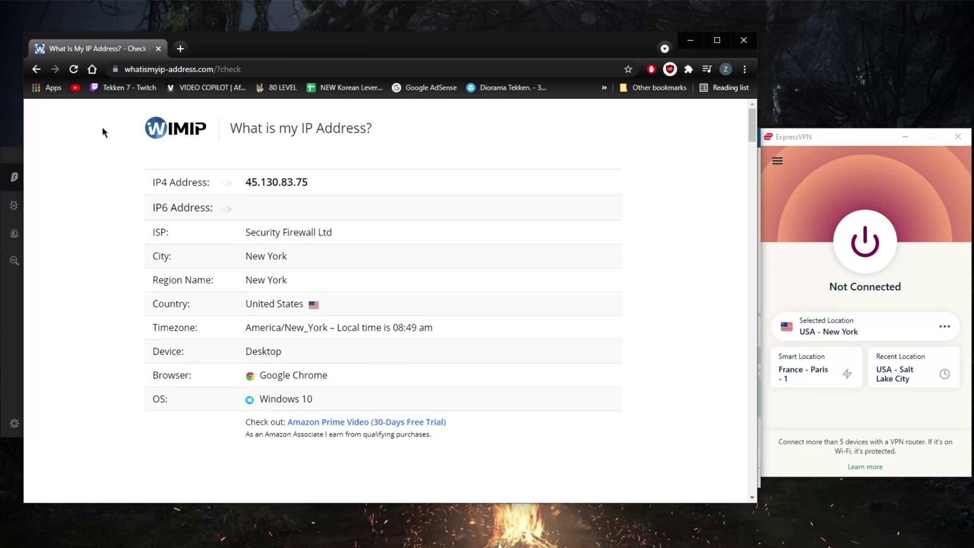
click(73, 69)
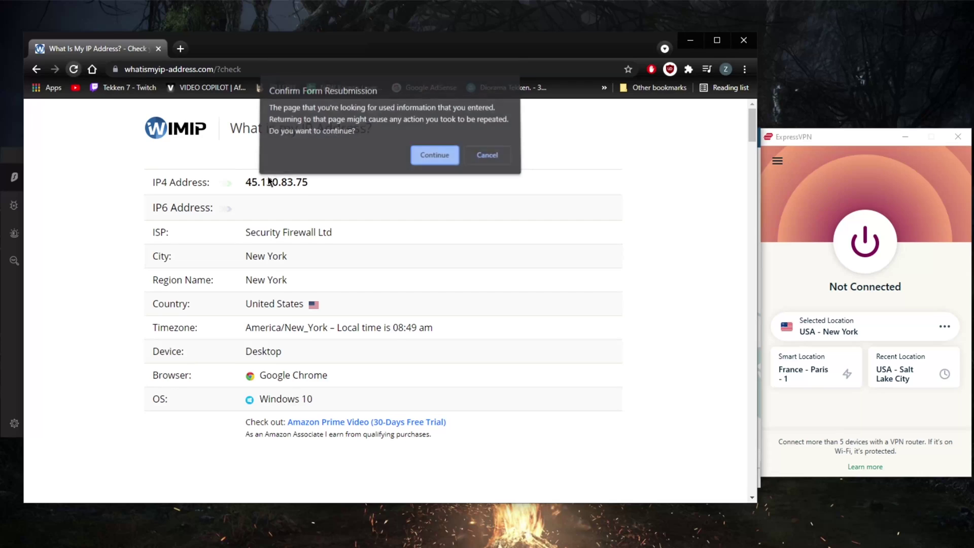
click(435, 155)
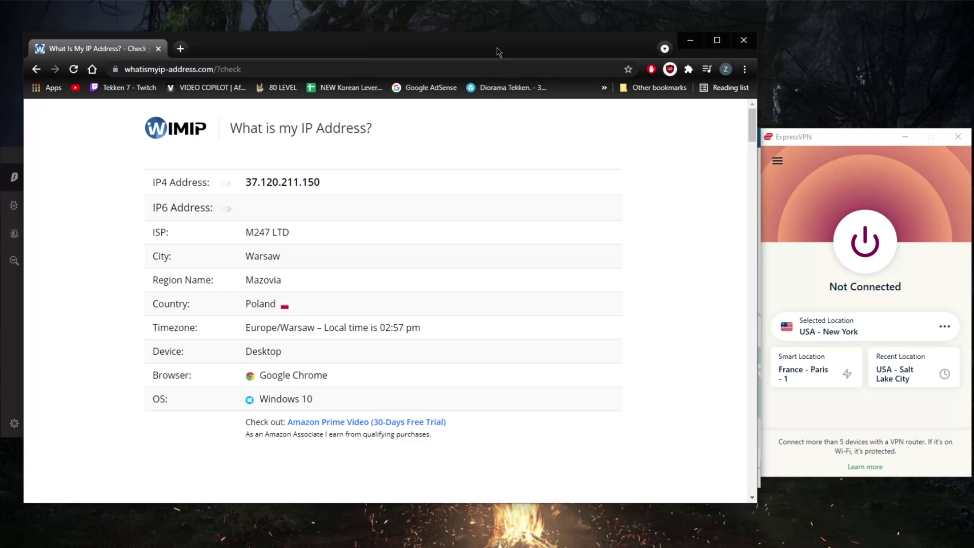
- Close ExpressVPN's location list and the Chrome window, leaving NordVPN on Poland #169
drag(499, 51, 617, 51)
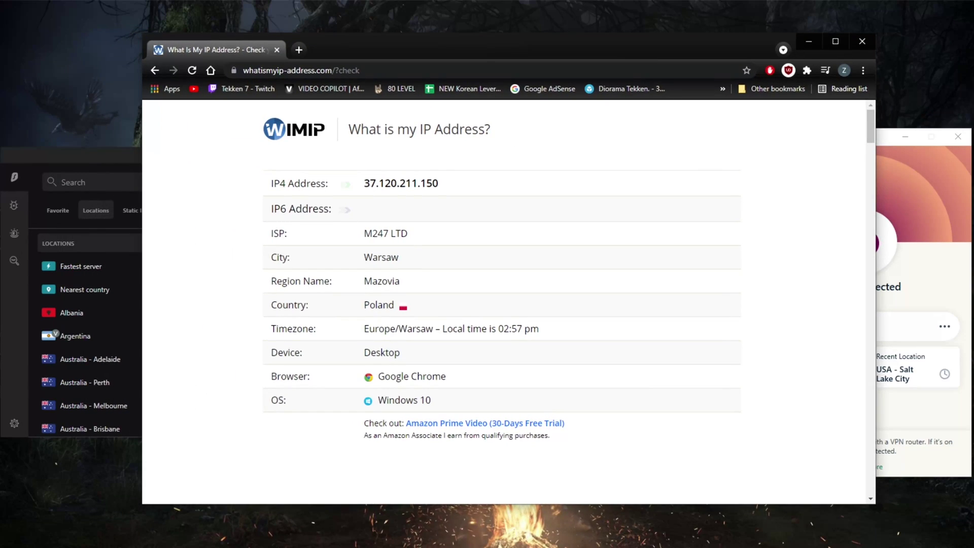
key(alt+Tab)
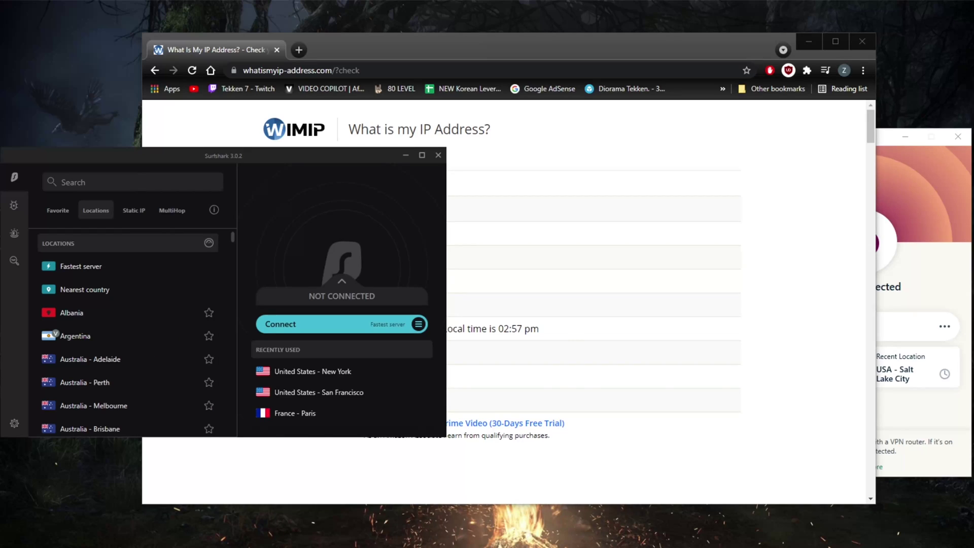
key(alt+Tab)
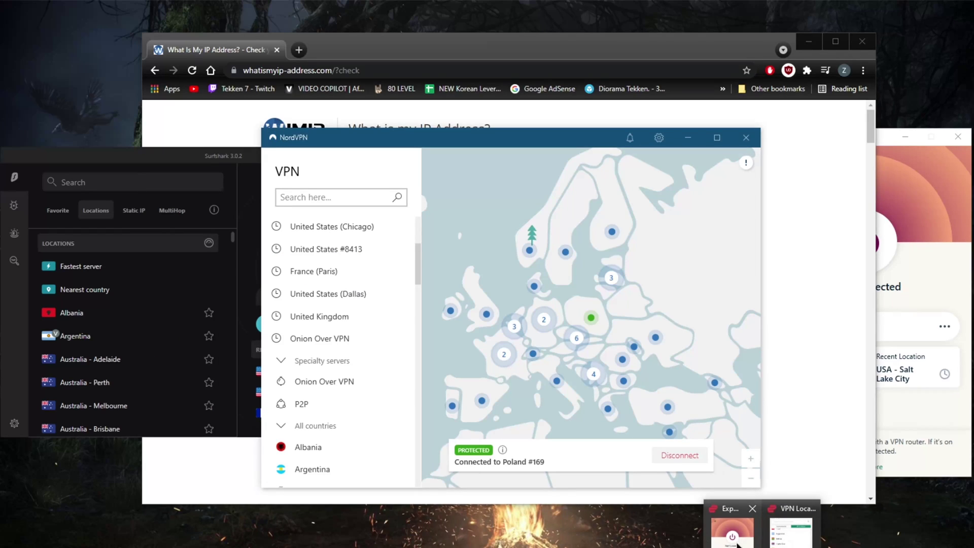
click(736, 544)
click(744, 138)
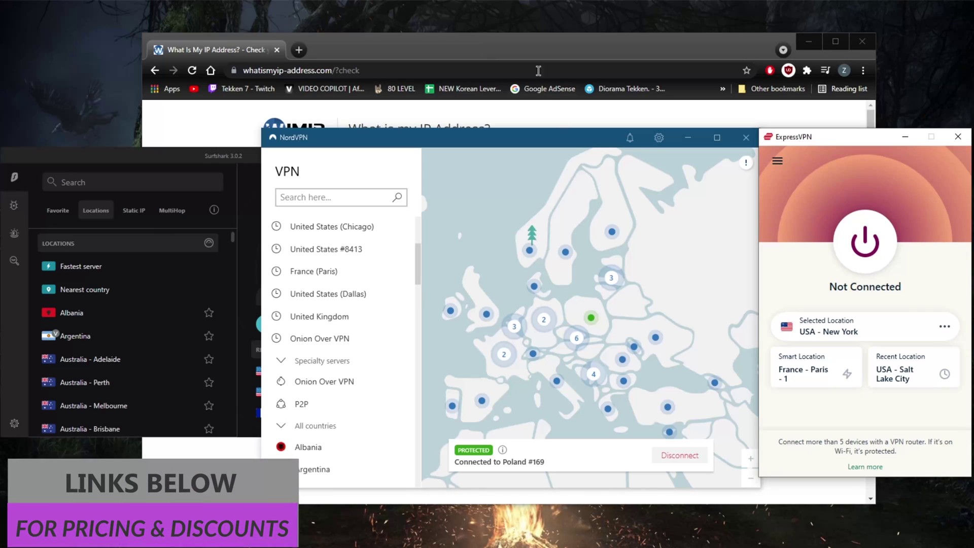
click(544, 51)
click(854, 45)
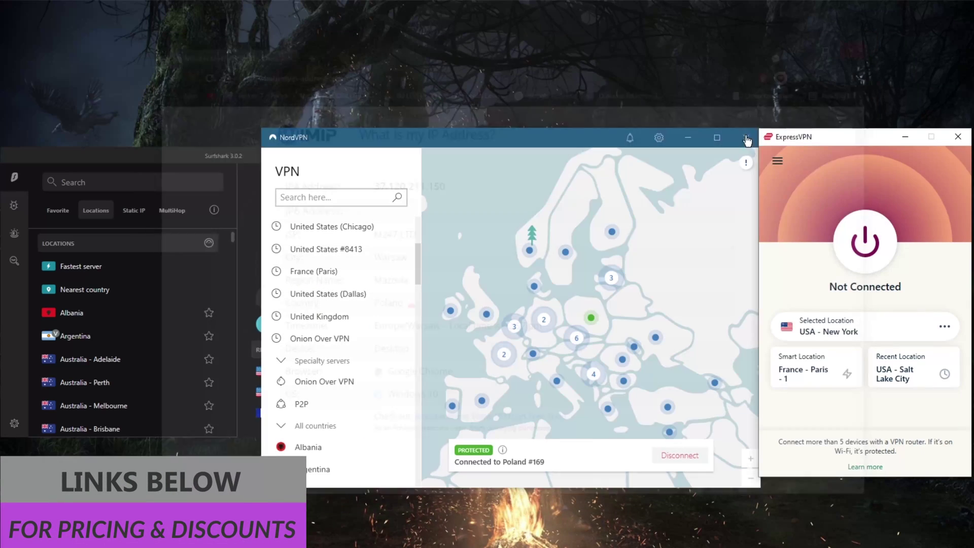